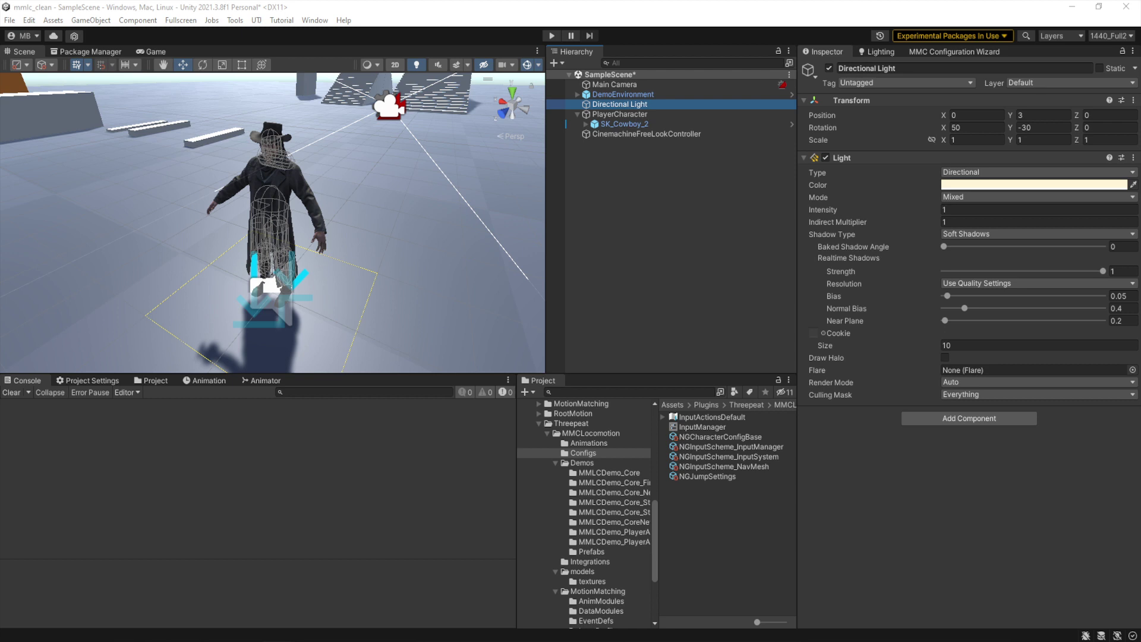
- Inspect PlayerCharacter's and SK_Cowboy_2's components, then locate the Character's Input Scheme field
click(602, 114)
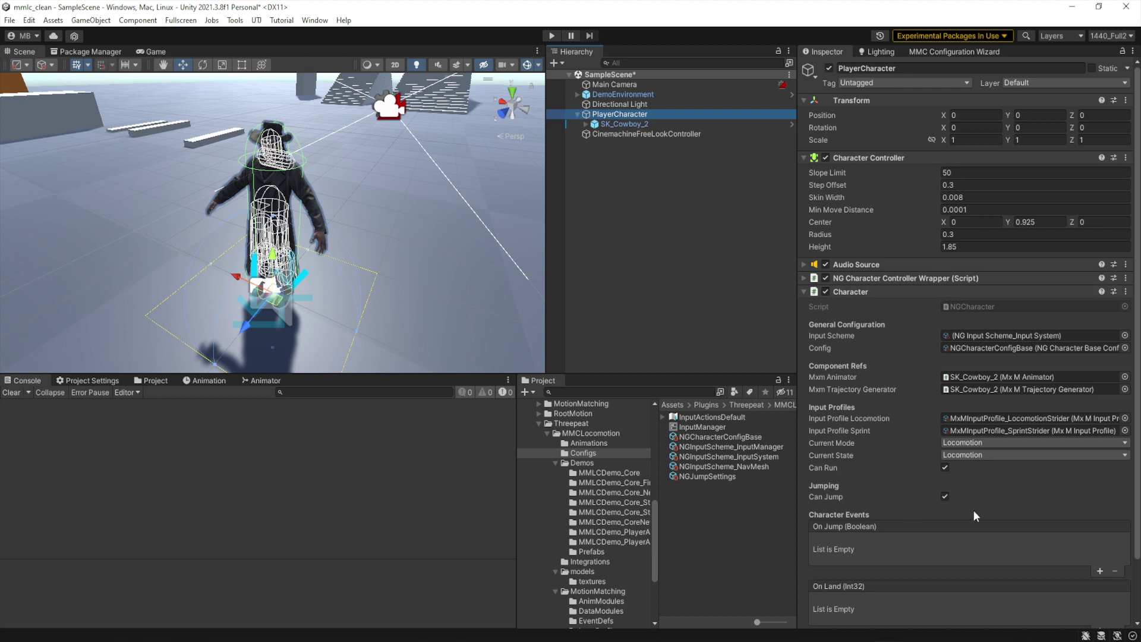
scroll(928, 455, down, 3)
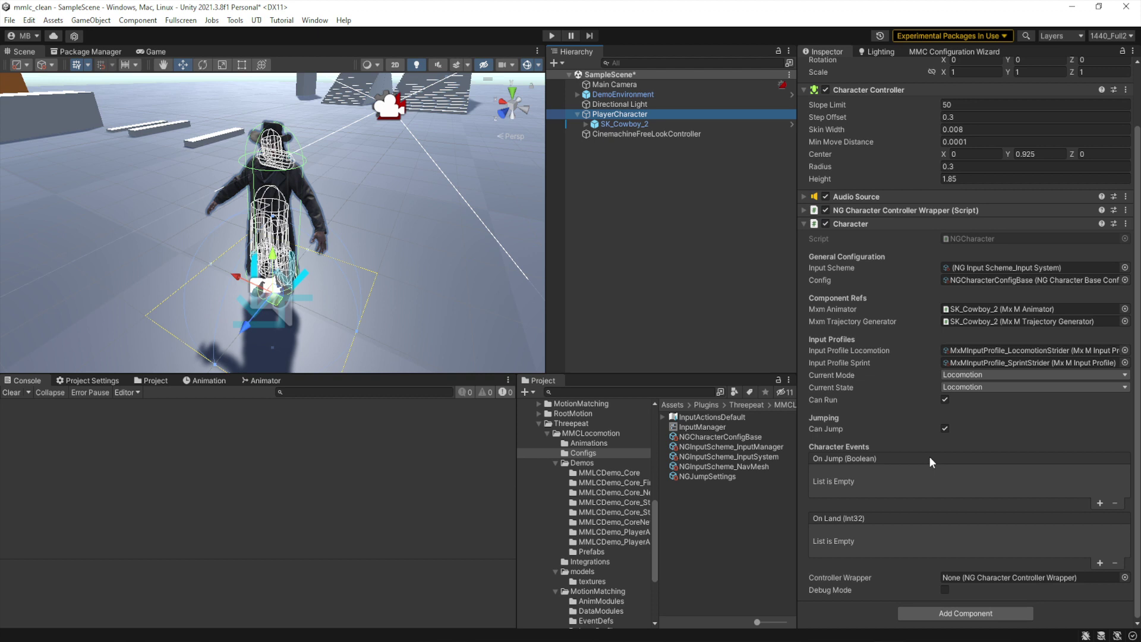
click(611, 124)
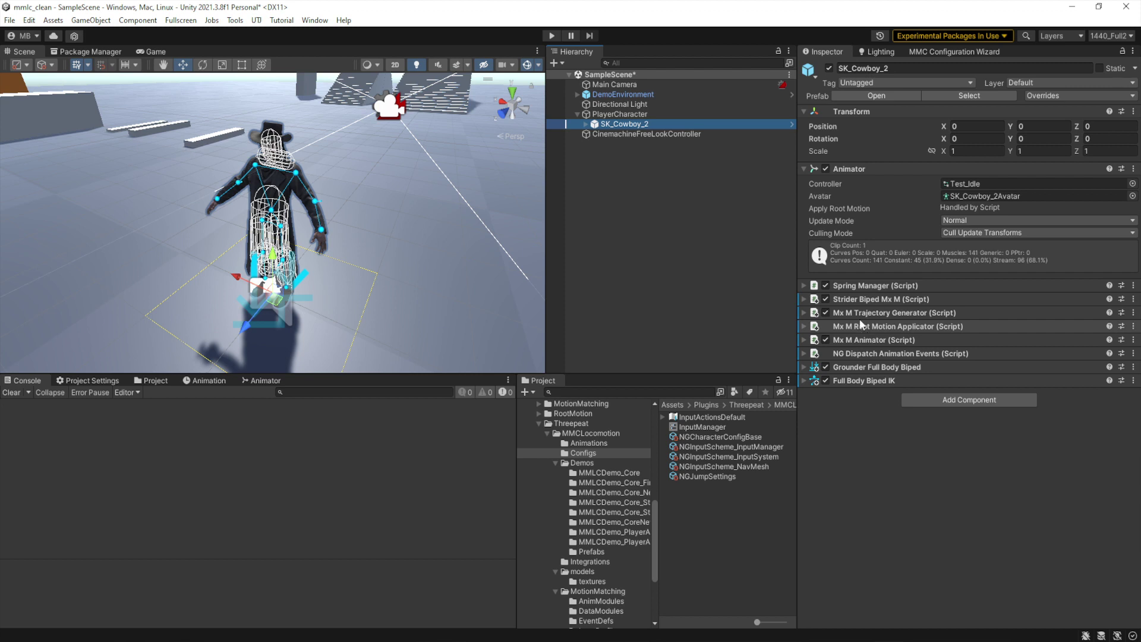
click(614, 115)
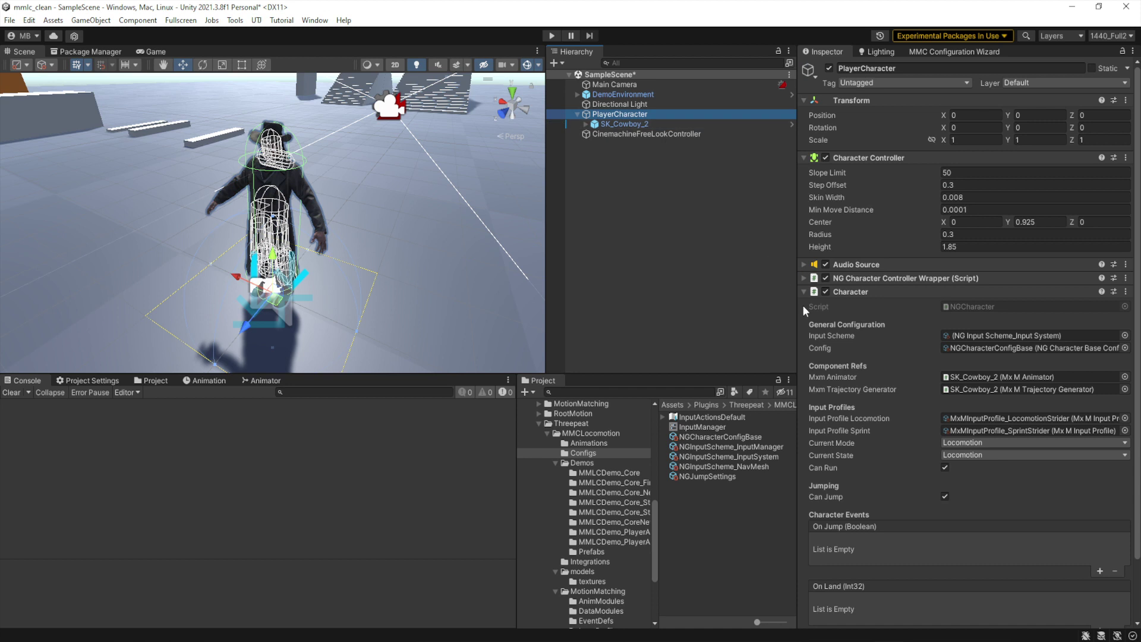
click(998, 337)
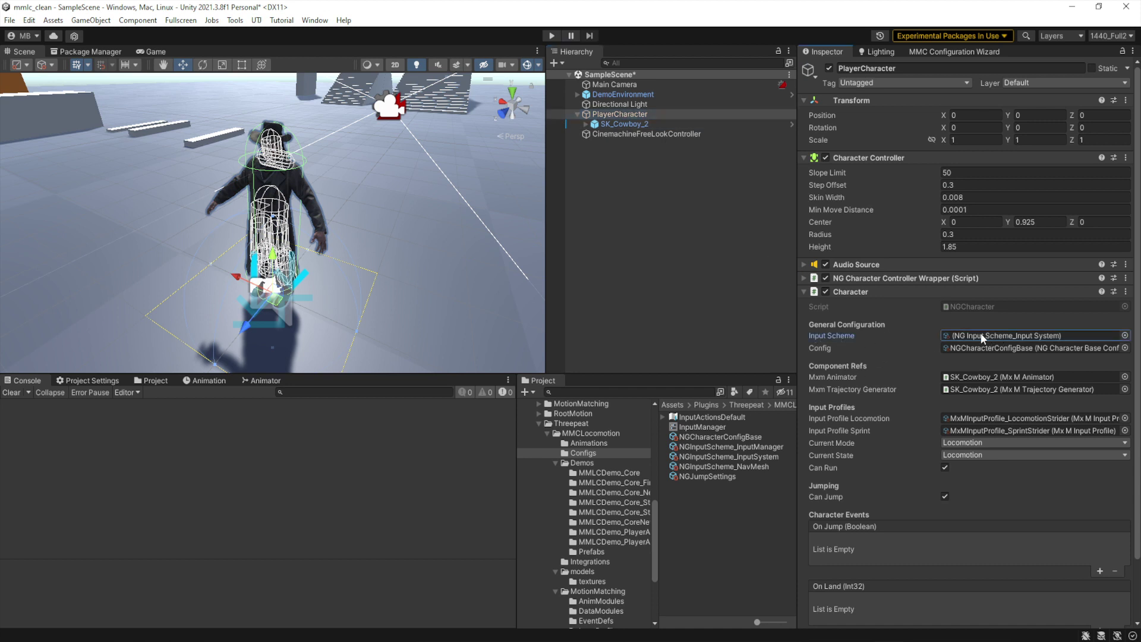
- Open NGInputScheme_InputSystem from the Character's Input Scheme field to view its InputActionsDefault setup
double_click(981, 335)
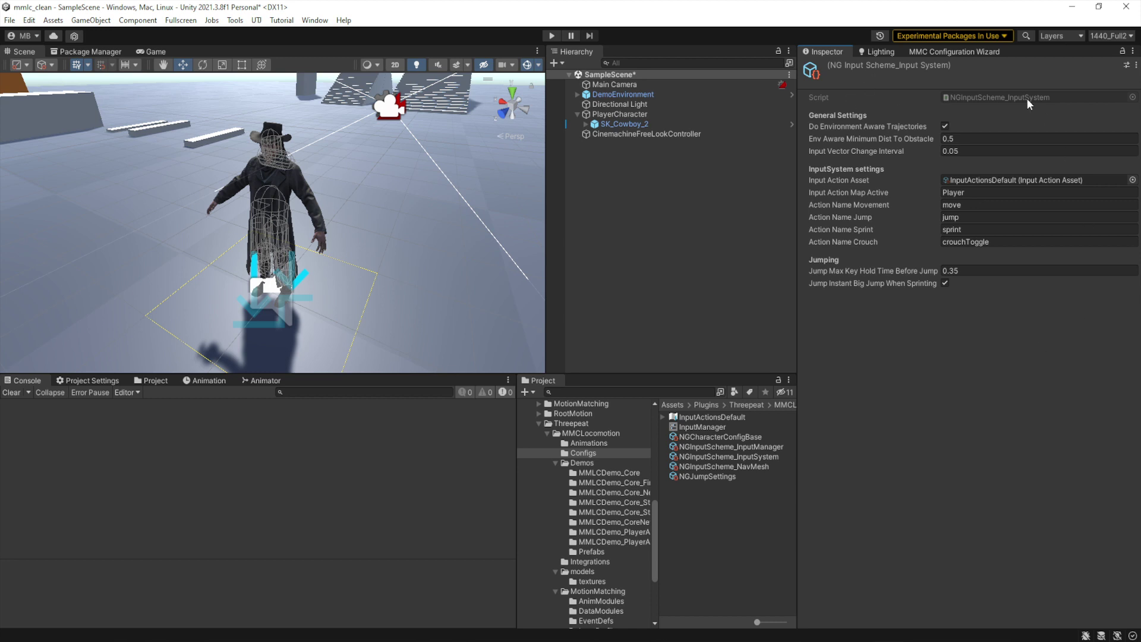
mouse_move(867, 231)
- Compare the InputManager, InputSystem and NavMesh input scheme assets in the Configs folder
click(711, 447)
click(717, 457)
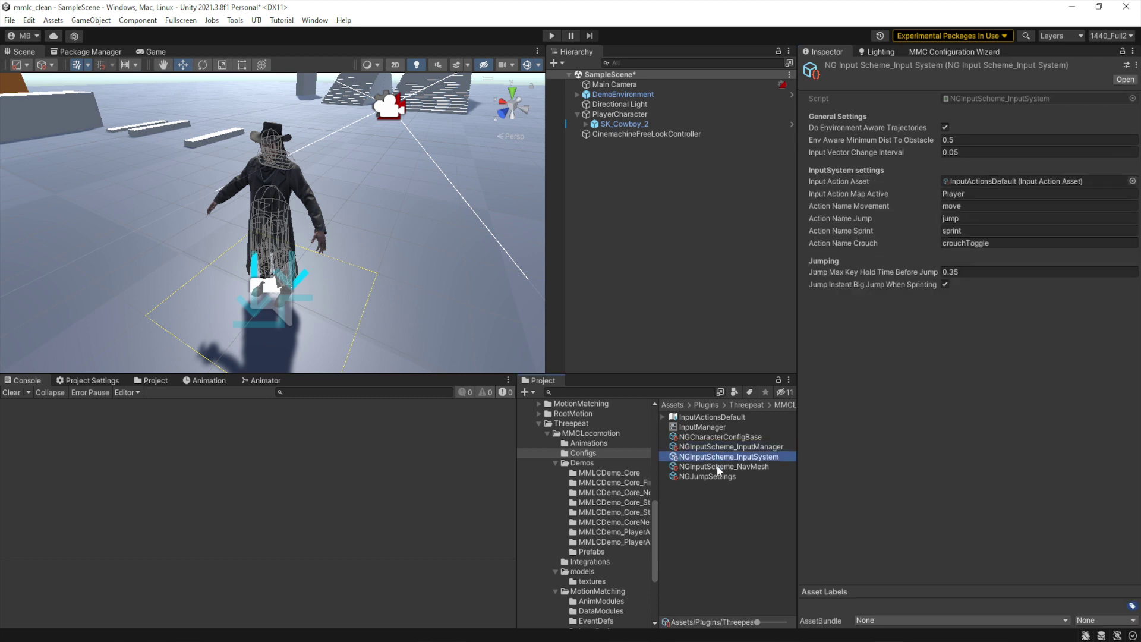
click(719, 467)
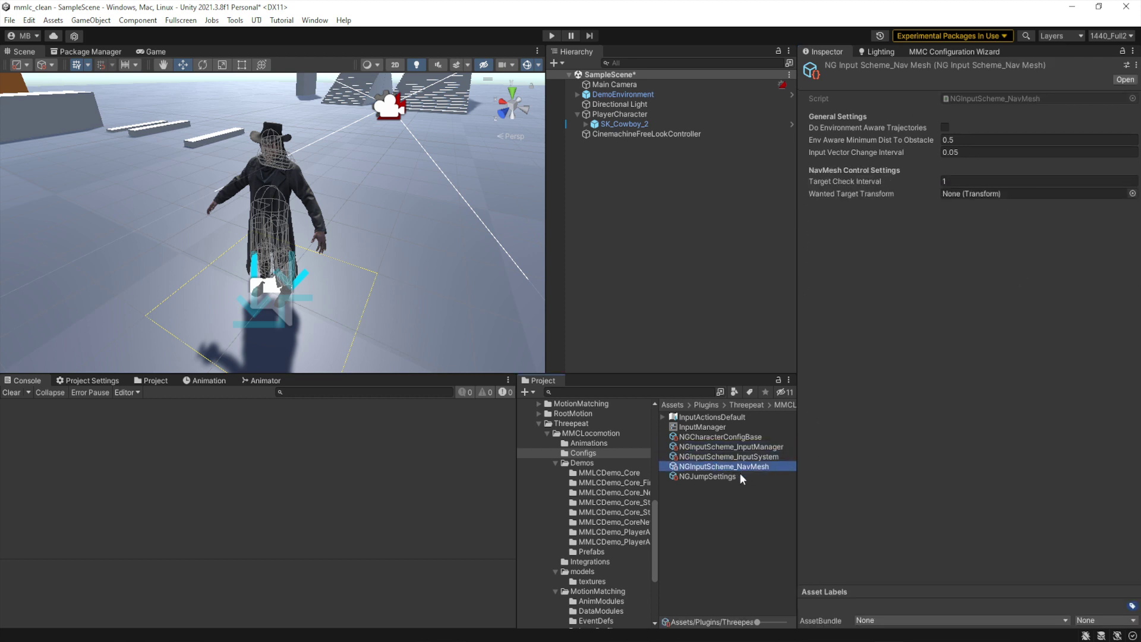
click(719, 448)
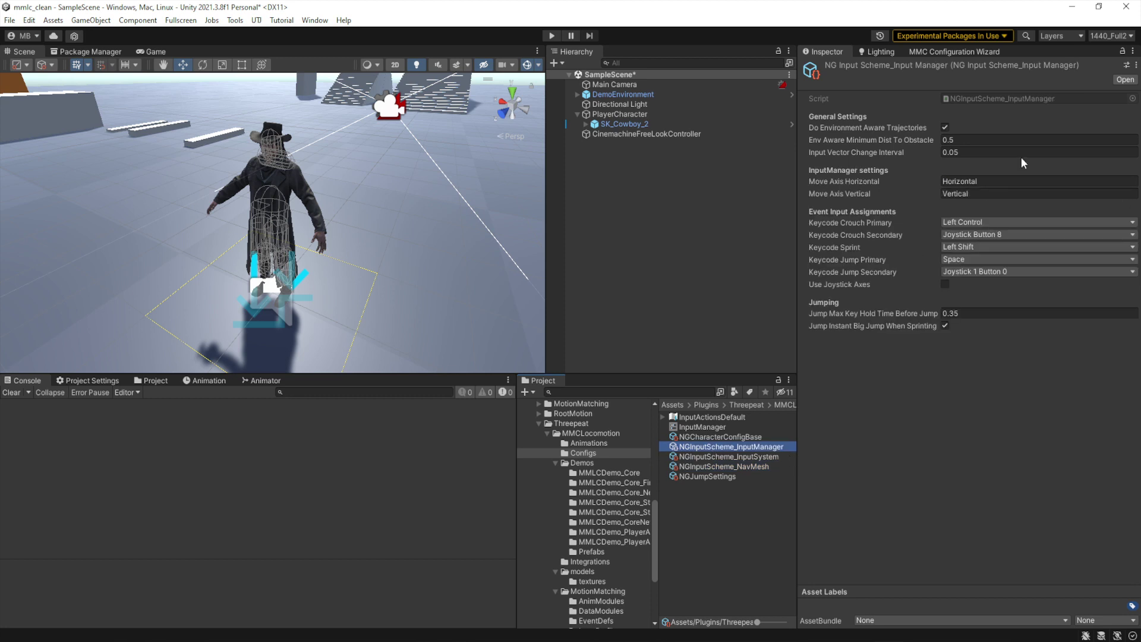
- Browse Create > Threepeat > Input Scheme in the Configs folder, then dismiss without creating anything
right_click(707, 509)
mouse_move(769, 174)
mouse_move(927, 22)
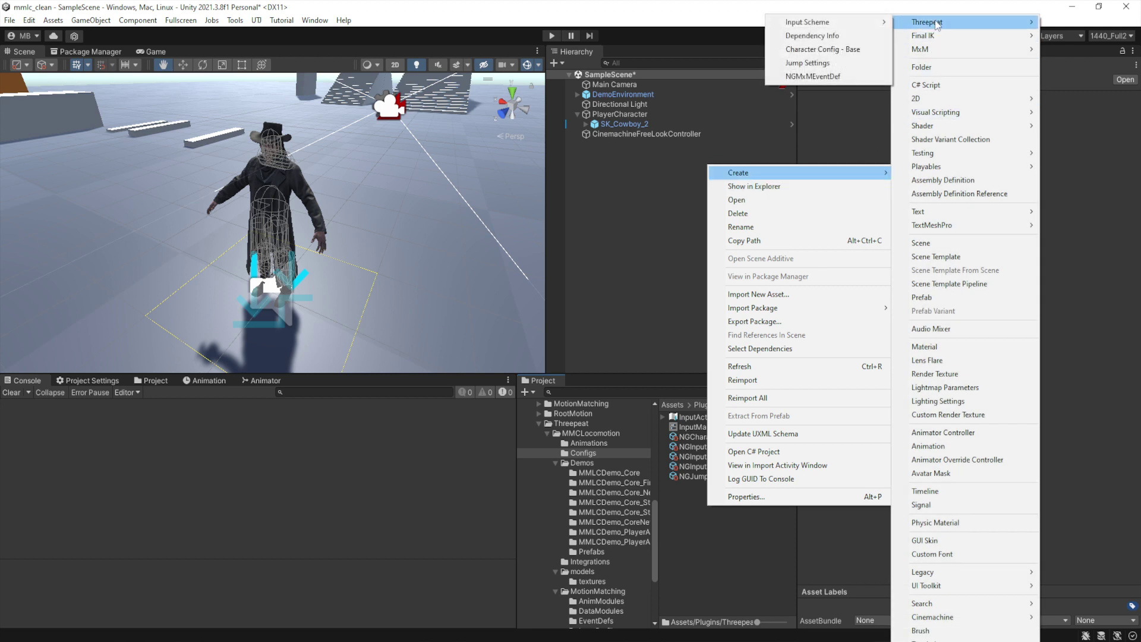
mouse_move(832, 25)
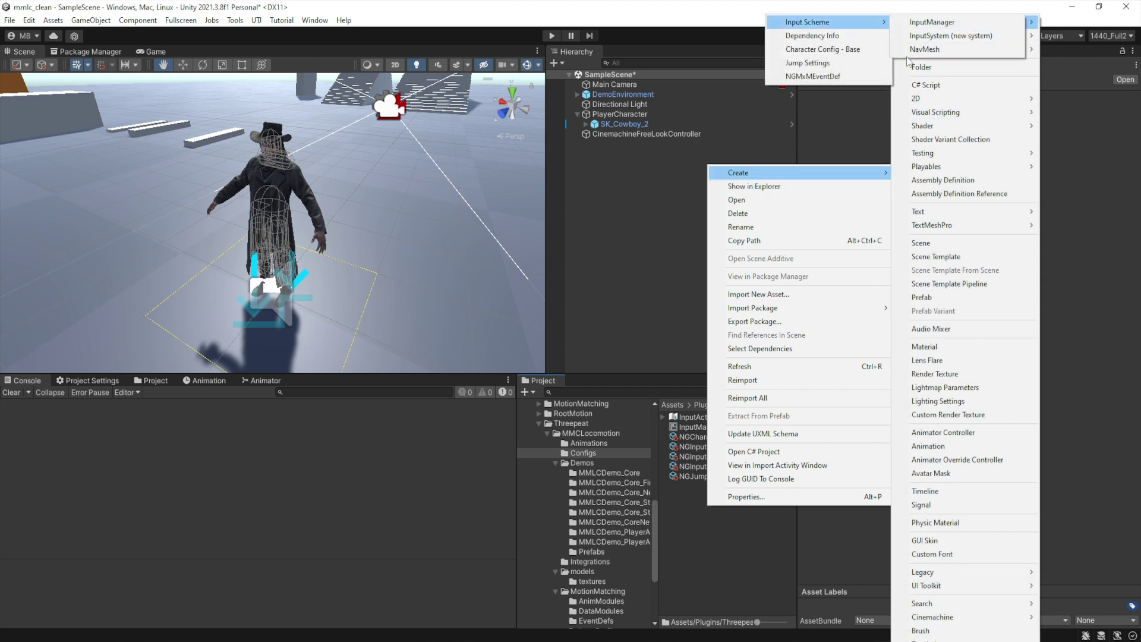
click(725, 560)
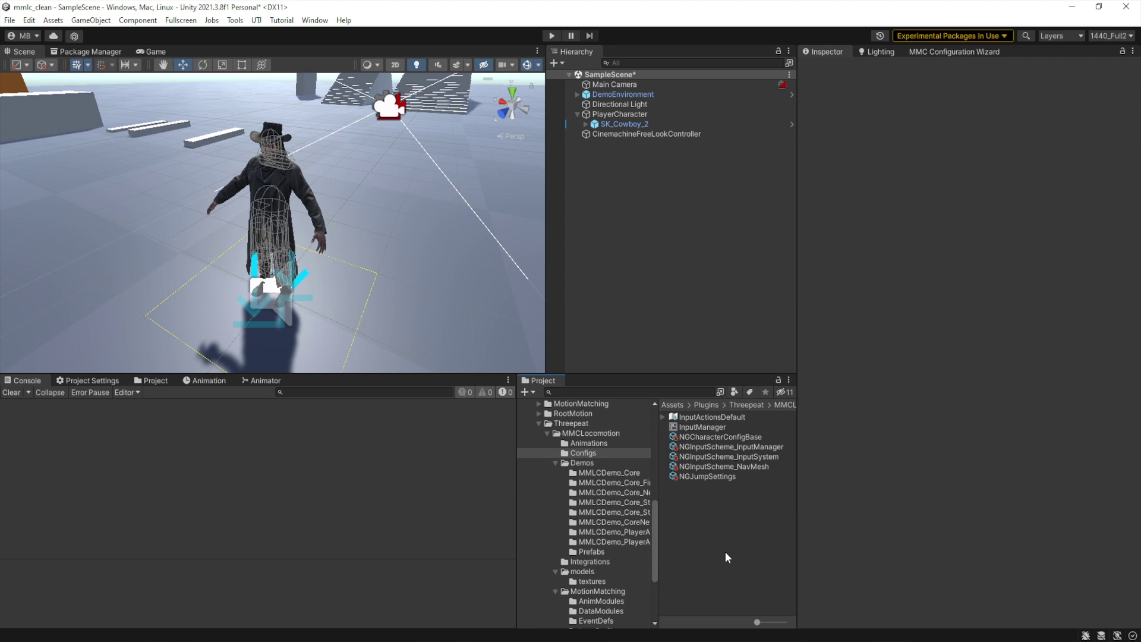
- Reselect NGInputScheme_InputSystem and review its Env Aware Minimum Dist To Obstacle and Input Vector Change Interval values
click(753, 458)
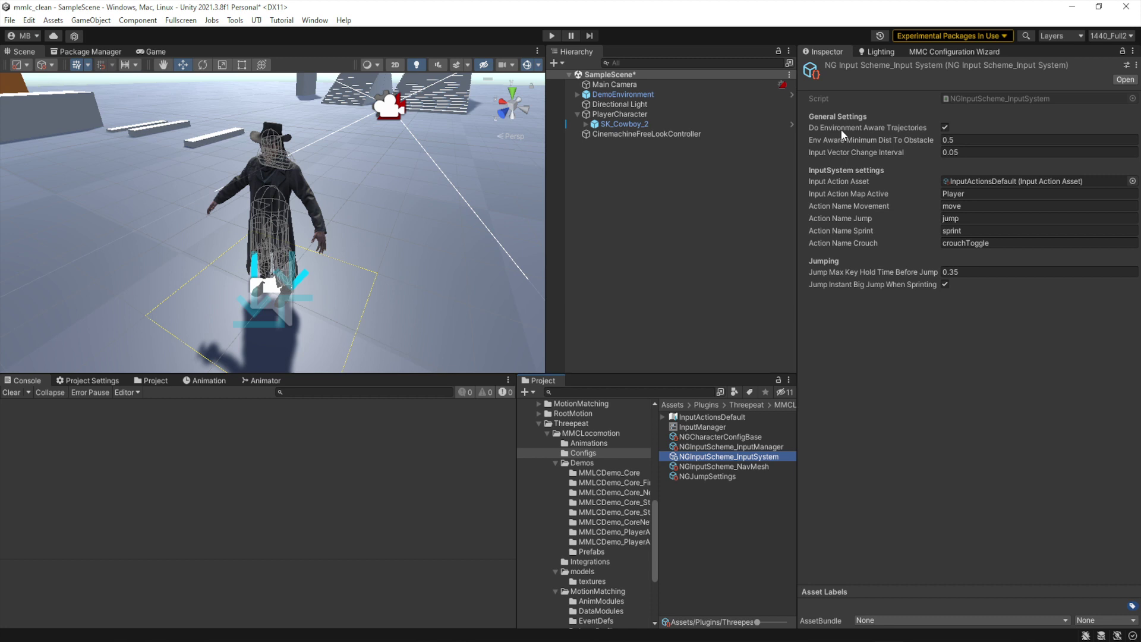
click(947, 140)
click(966, 149)
click(943, 166)
- Locate InputActionsDefault via the Input Action Asset field, open it, and move its editor up
click(1034, 182)
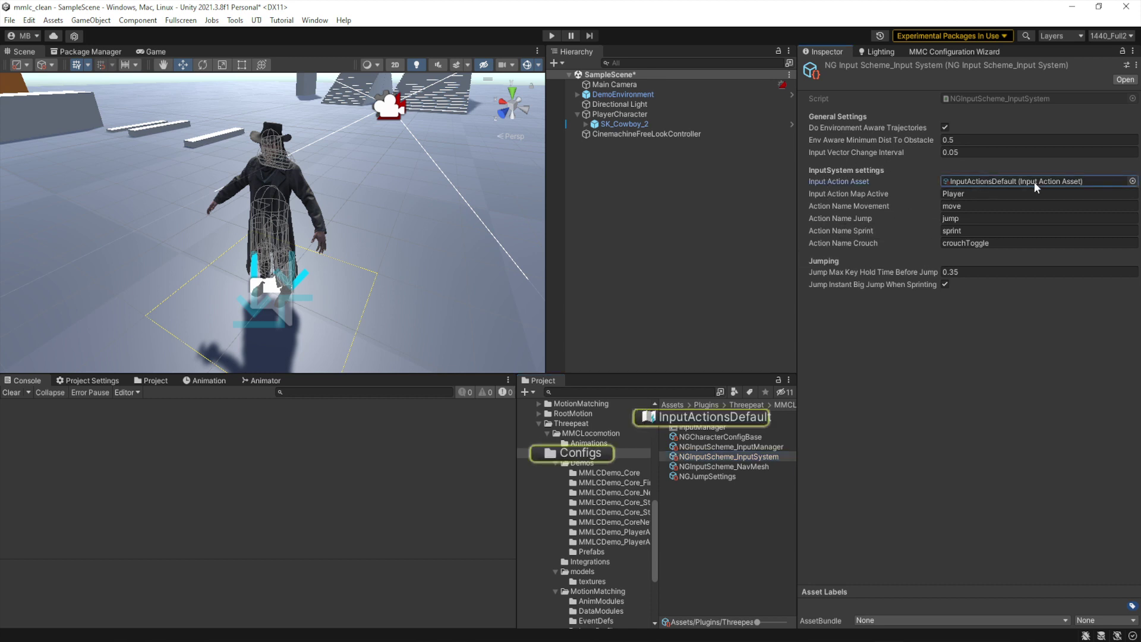
double_click(695, 420)
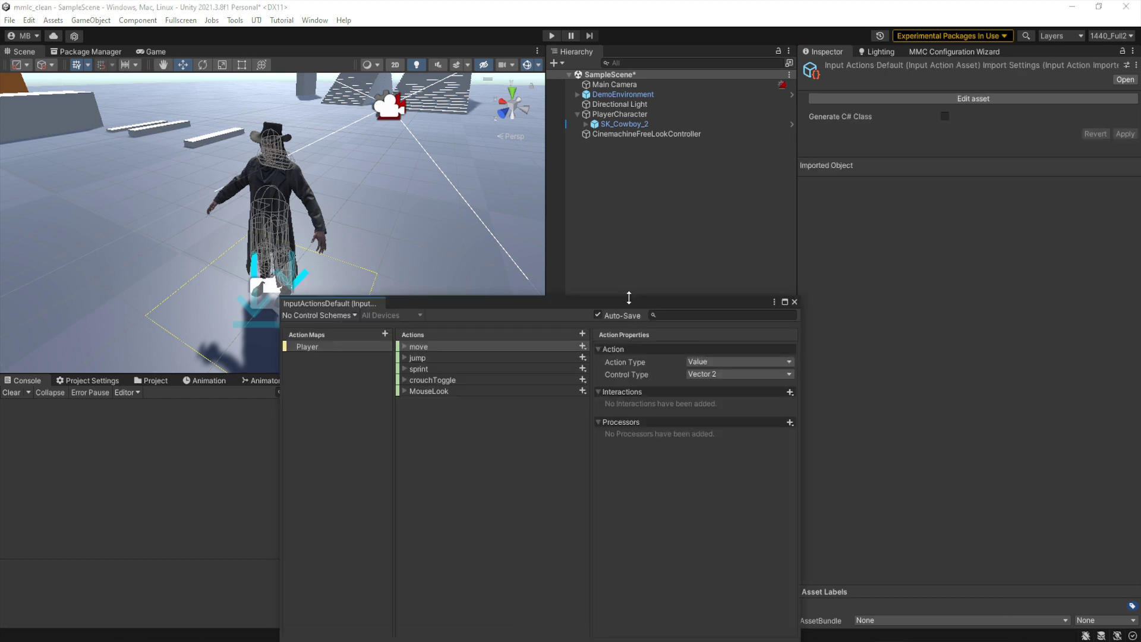
drag(630, 299, 519, 165)
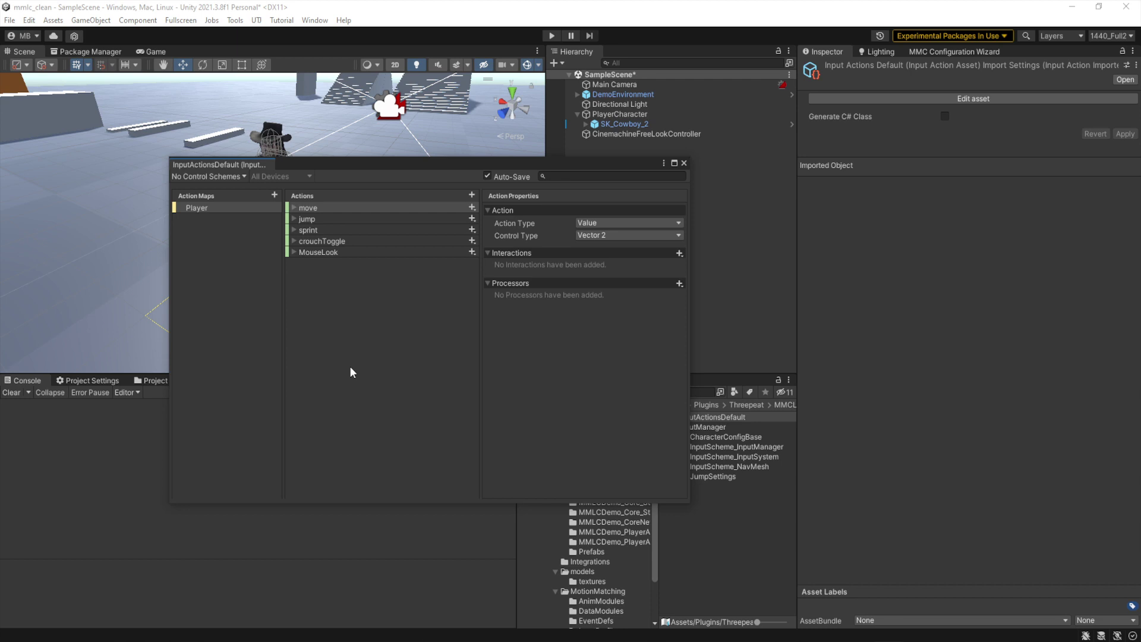
- Expand the move, sprint, jump, crouchToggle and MouseLook actions to show their bindings
click(294, 208)
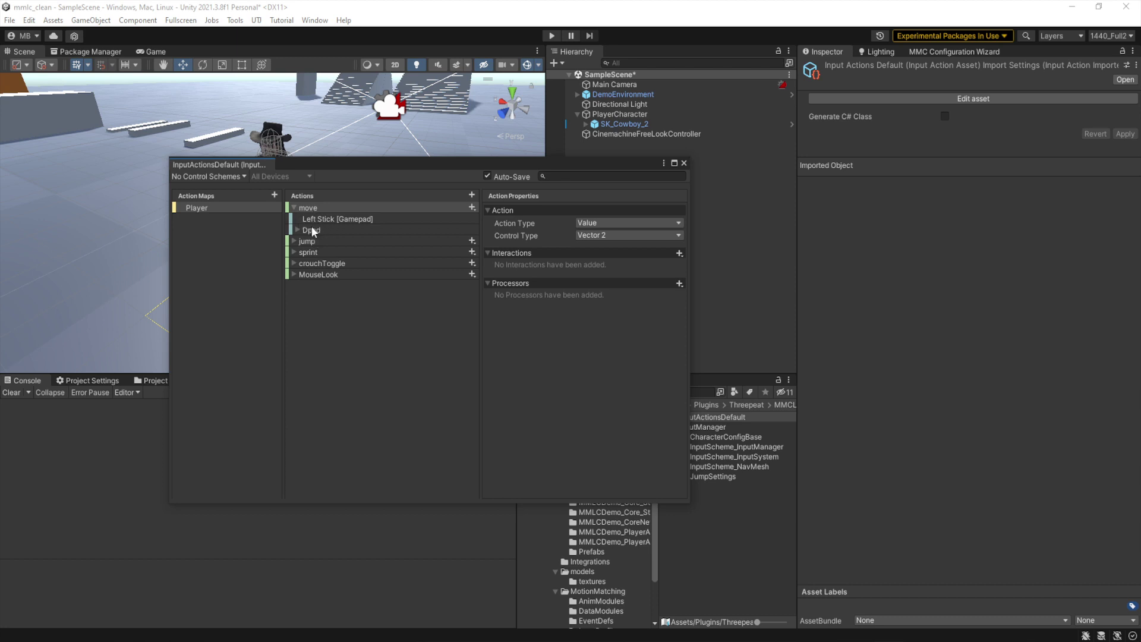
click(292, 252)
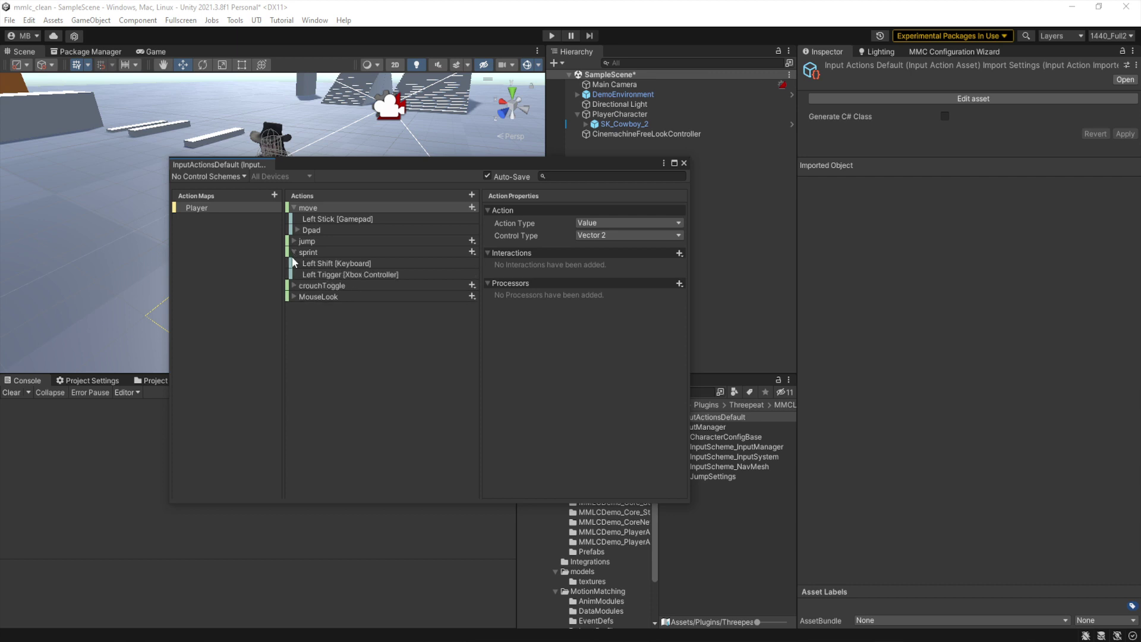
click(294, 241)
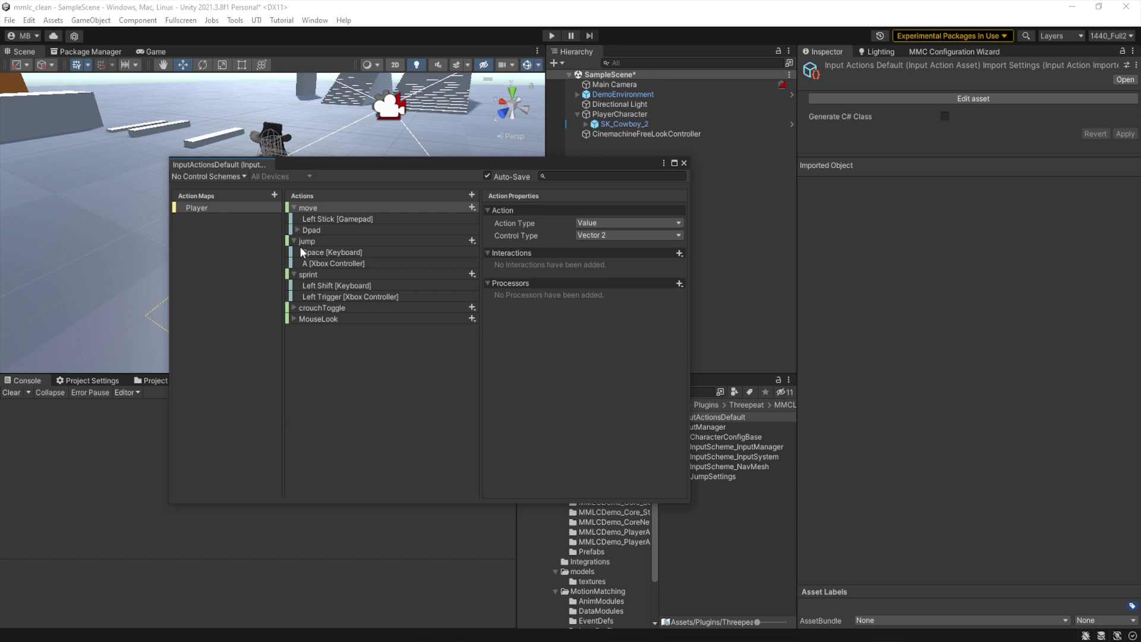
click(293, 308)
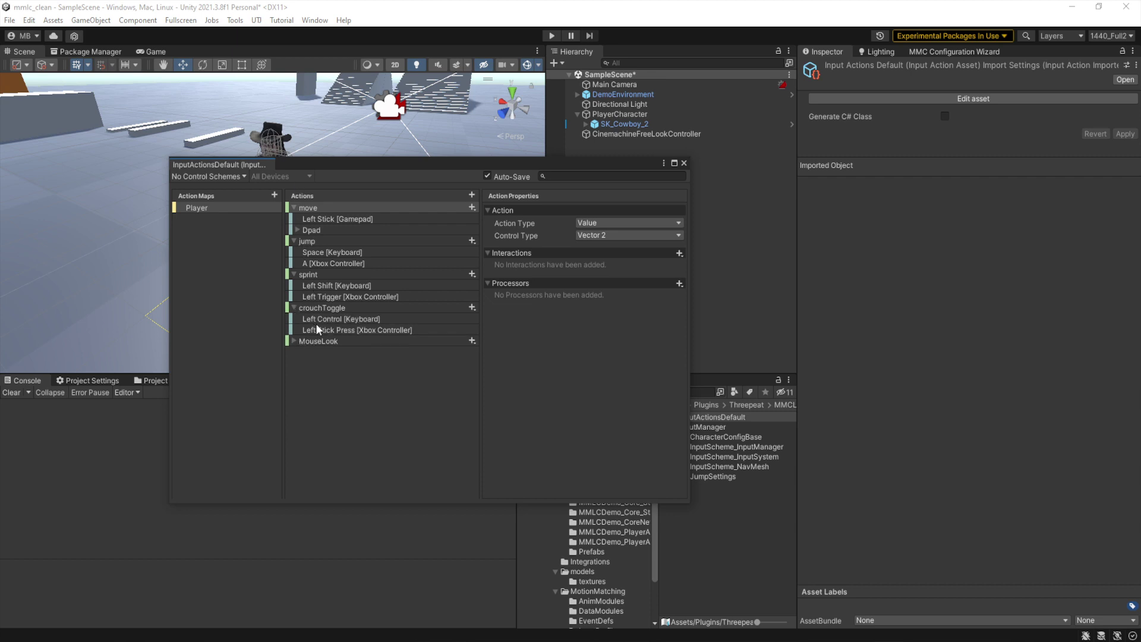
click(294, 341)
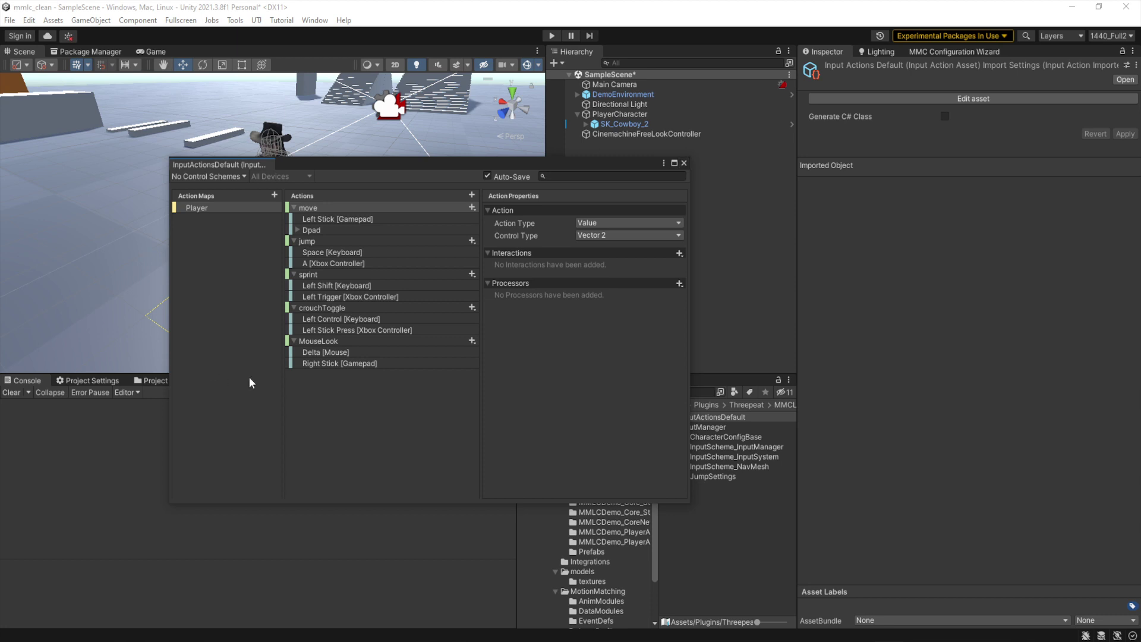
- Close the actions editor and view the InputManager and InputSystem scheme settings
click(683, 164)
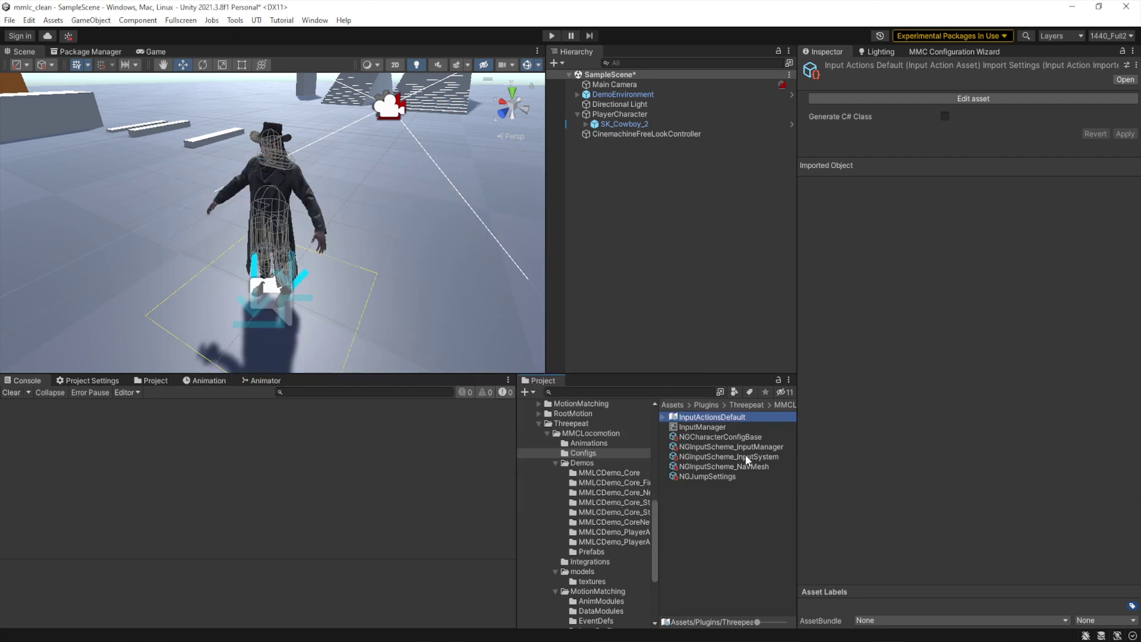
click(729, 447)
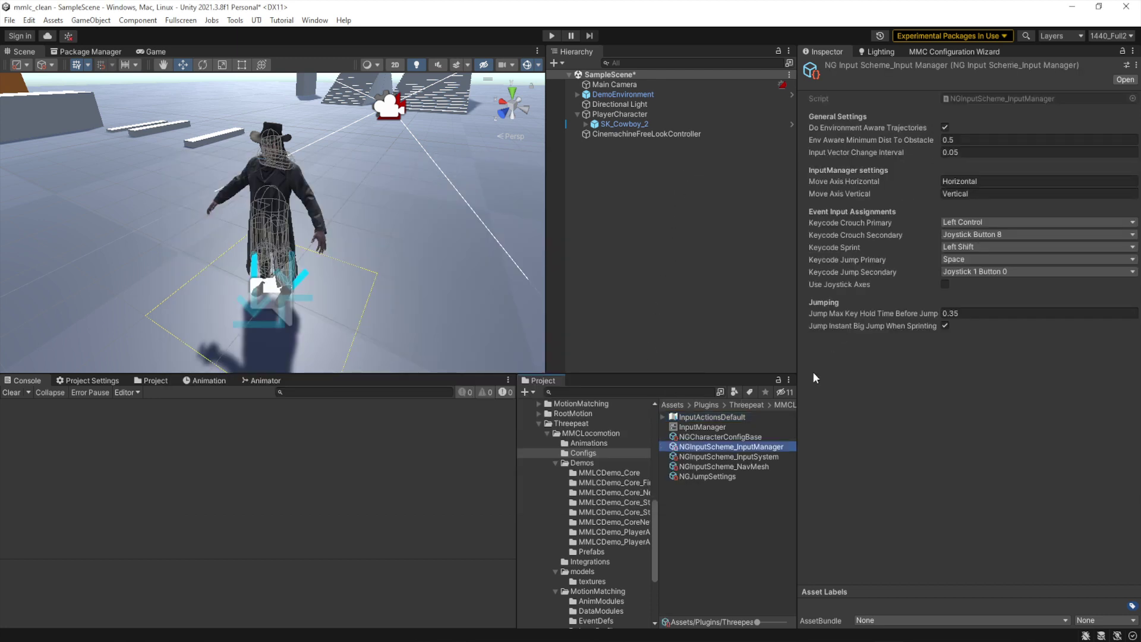
click(743, 457)
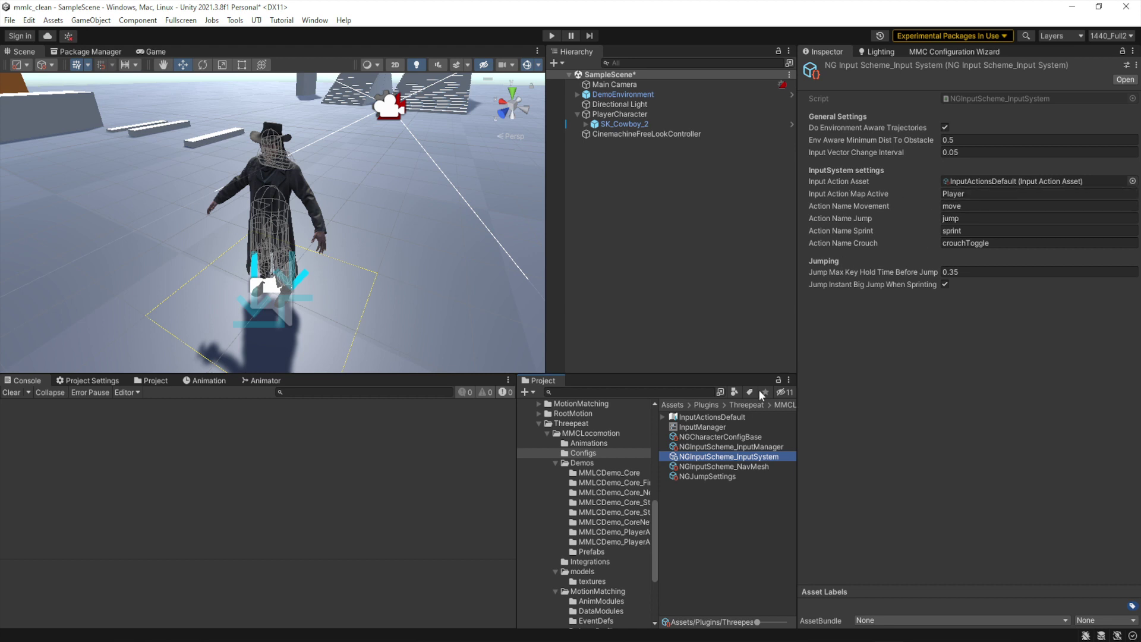
- Reopen and close InputActionsDefault, then reselect NGInputScheme_InputSystem
double_click(713, 420)
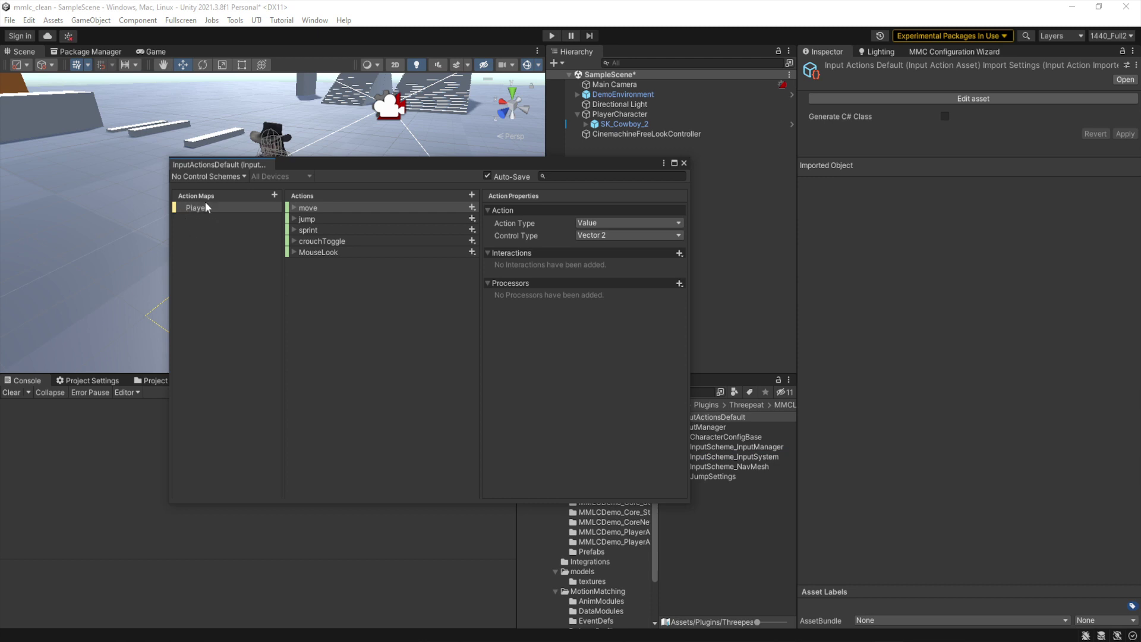
click(683, 164)
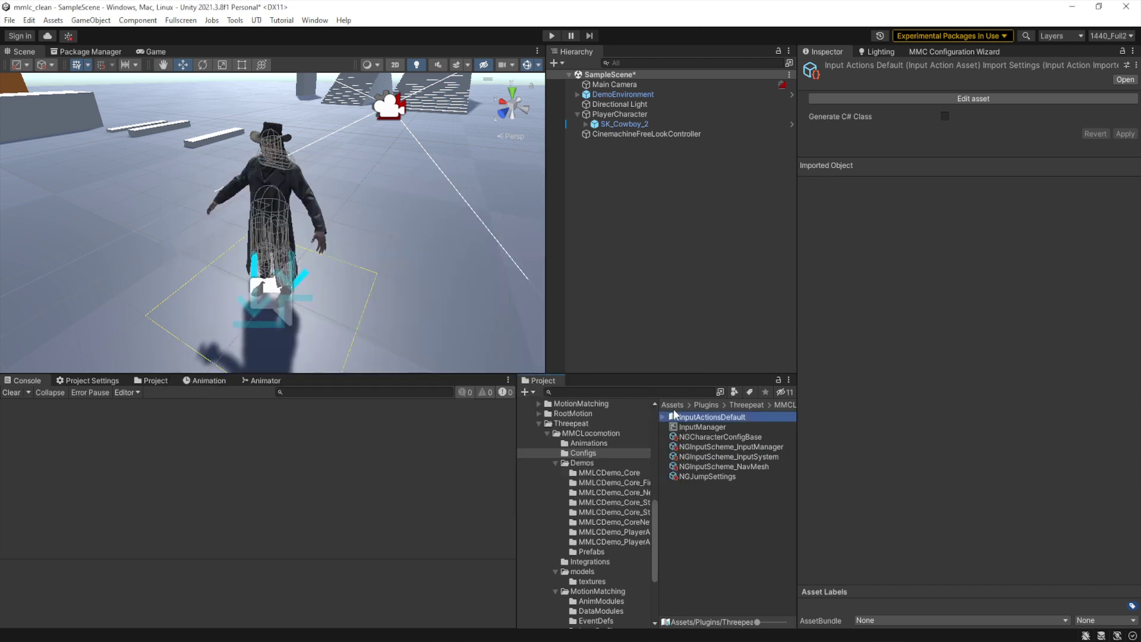
click(727, 455)
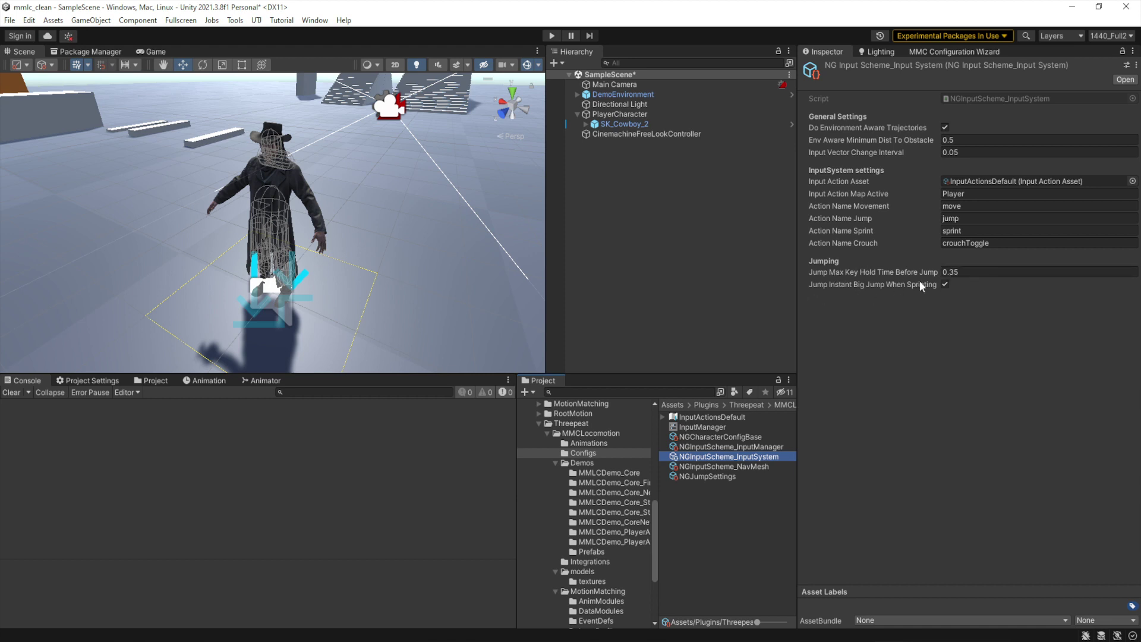
mouse_move(940, 288)
- Select PlayerCharacter, enter Play mode, and run and sprint the cowboy with WASD and Shift
click(607, 115)
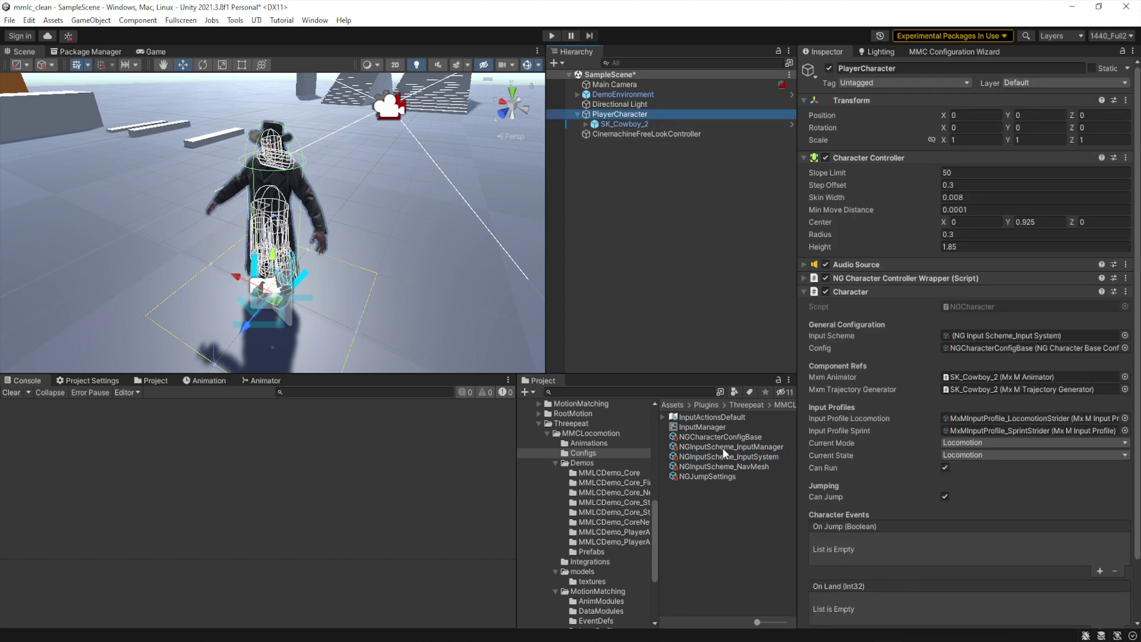
click(552, 36)
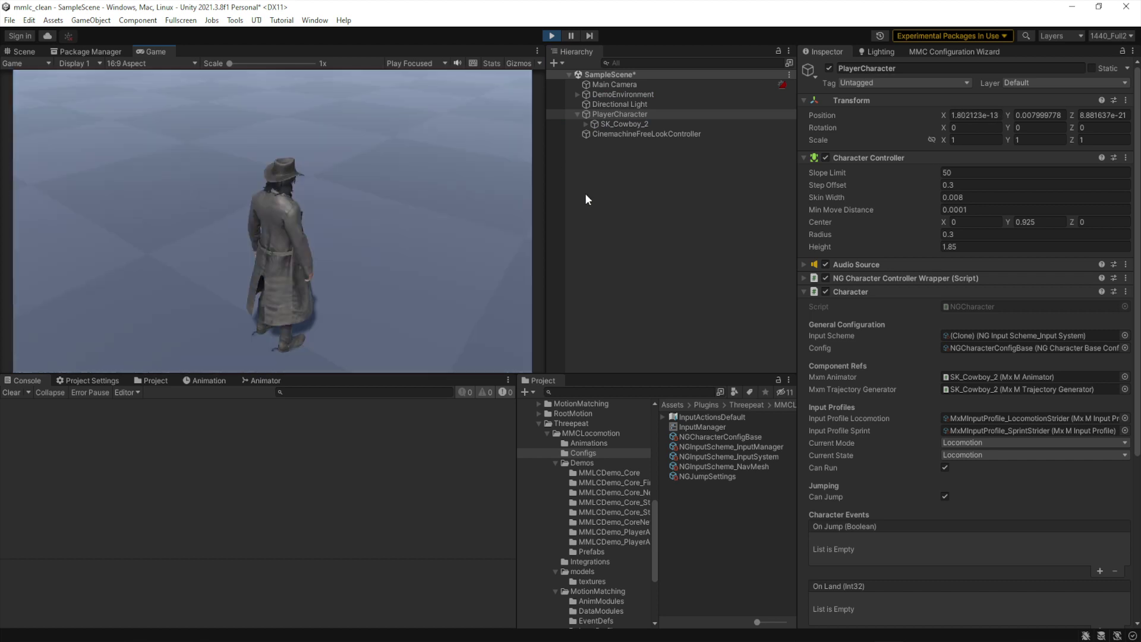
key(w)
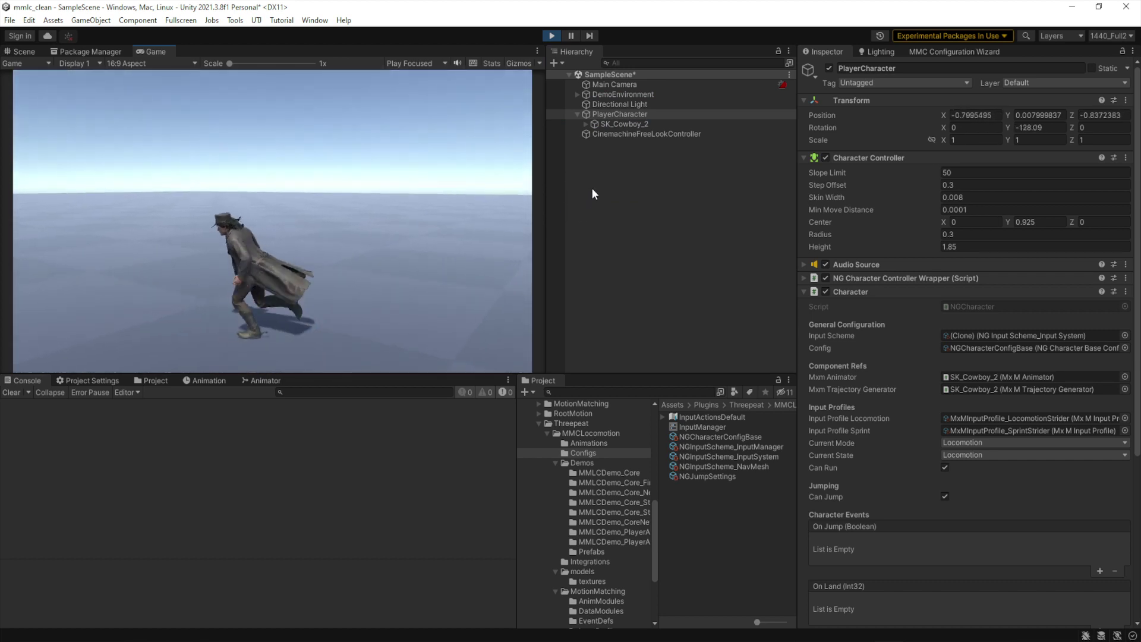
key(a)
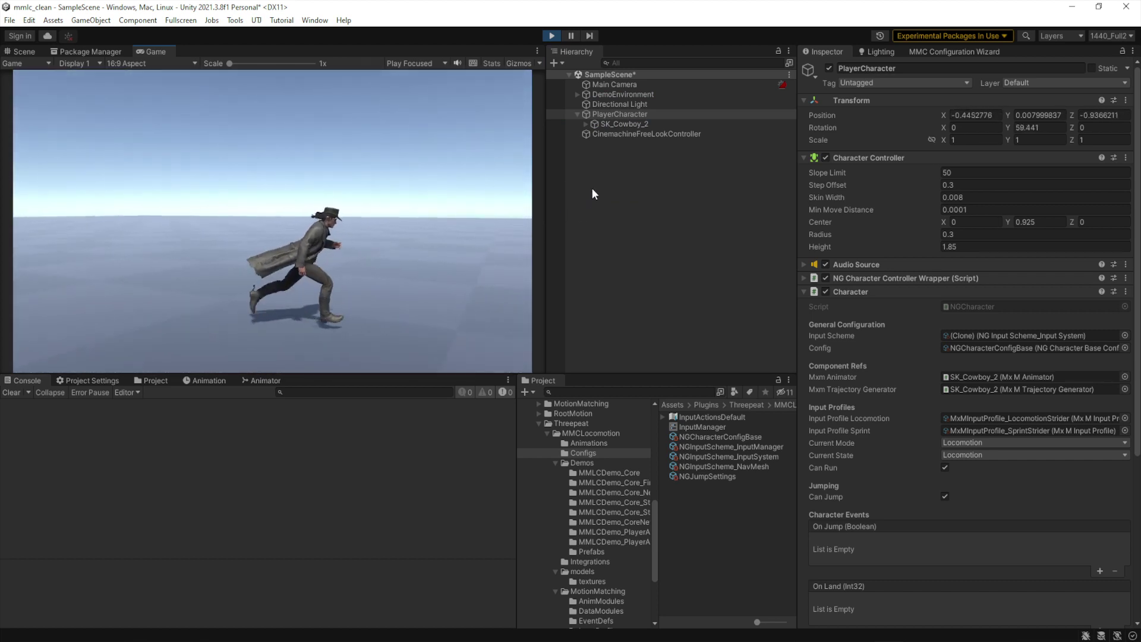
key(shift+w)
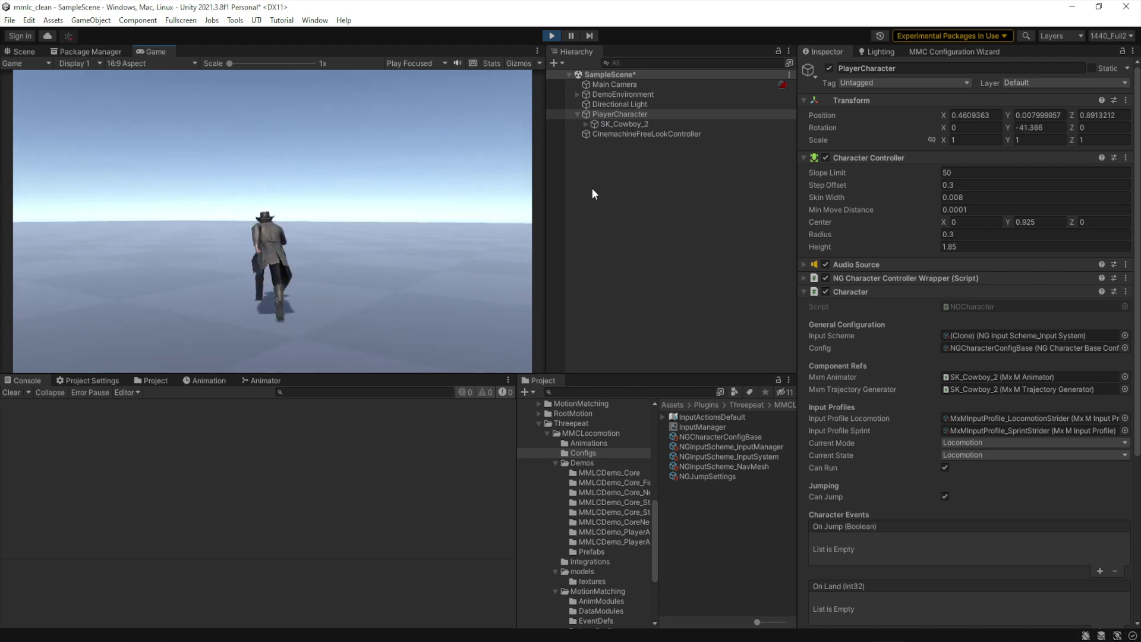
key(d)
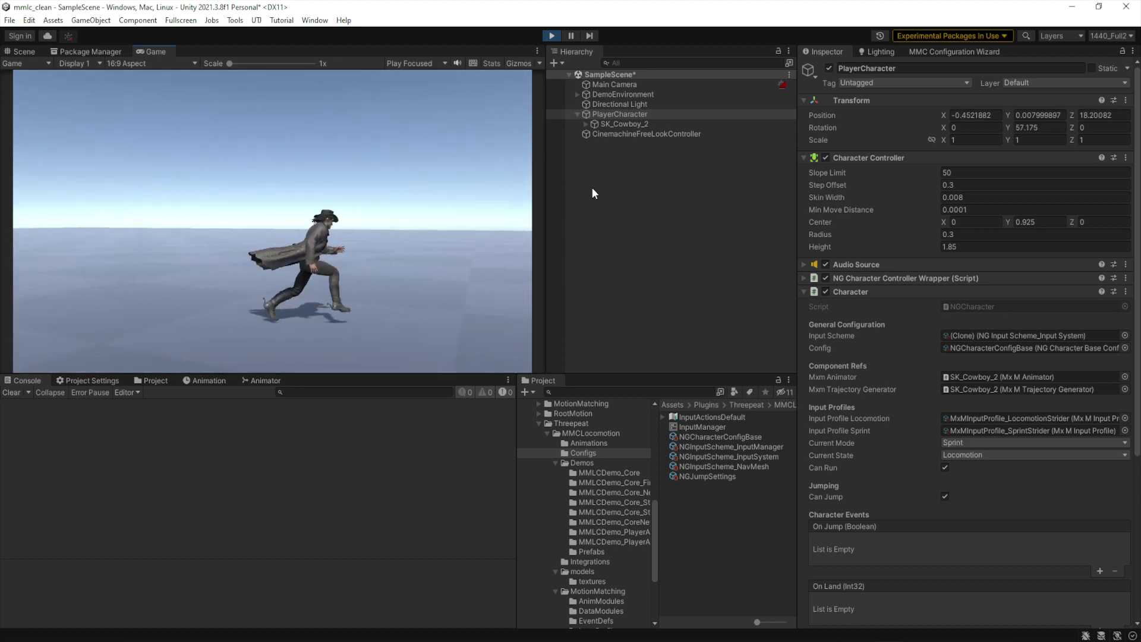
- Sprint left, walk crouched to the right, and jump twice with Space
key(shift+a)
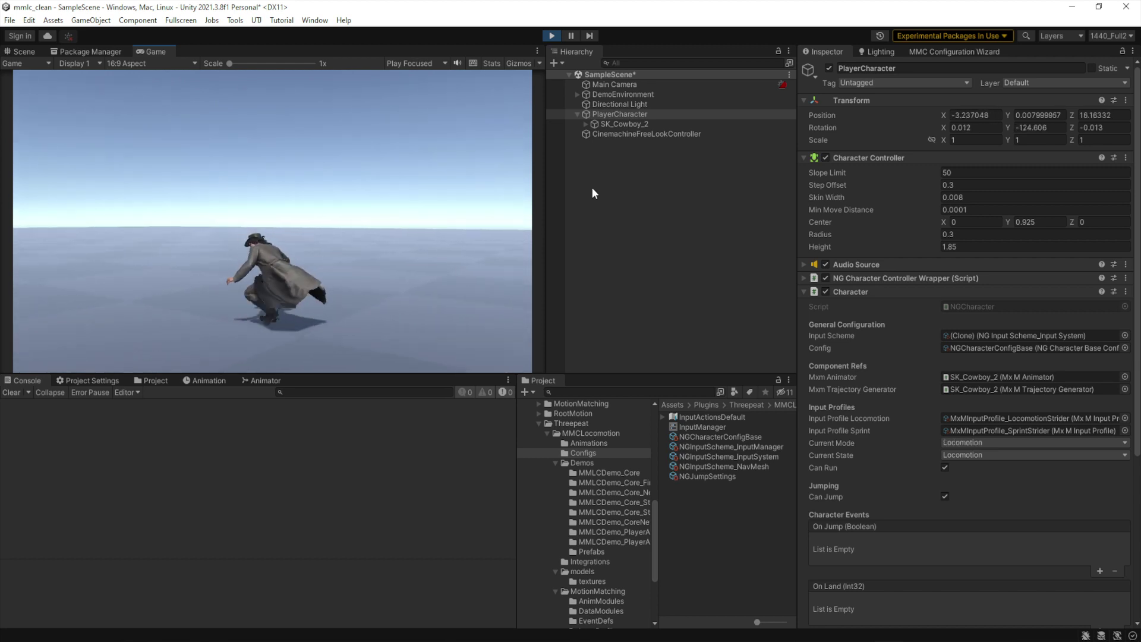
key(d)
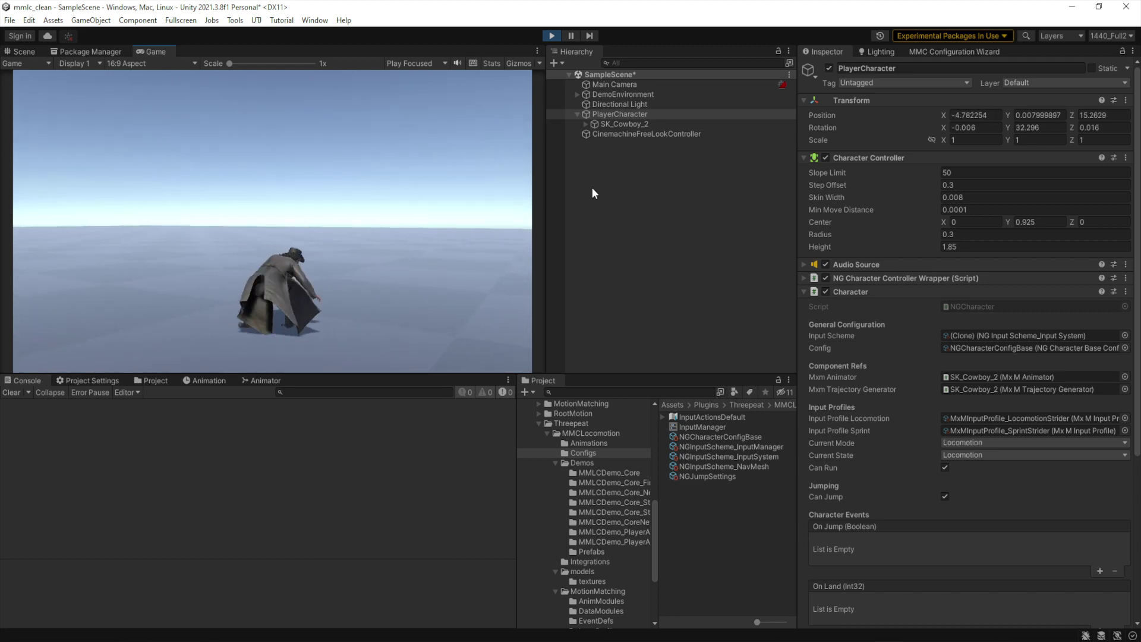
key(space)
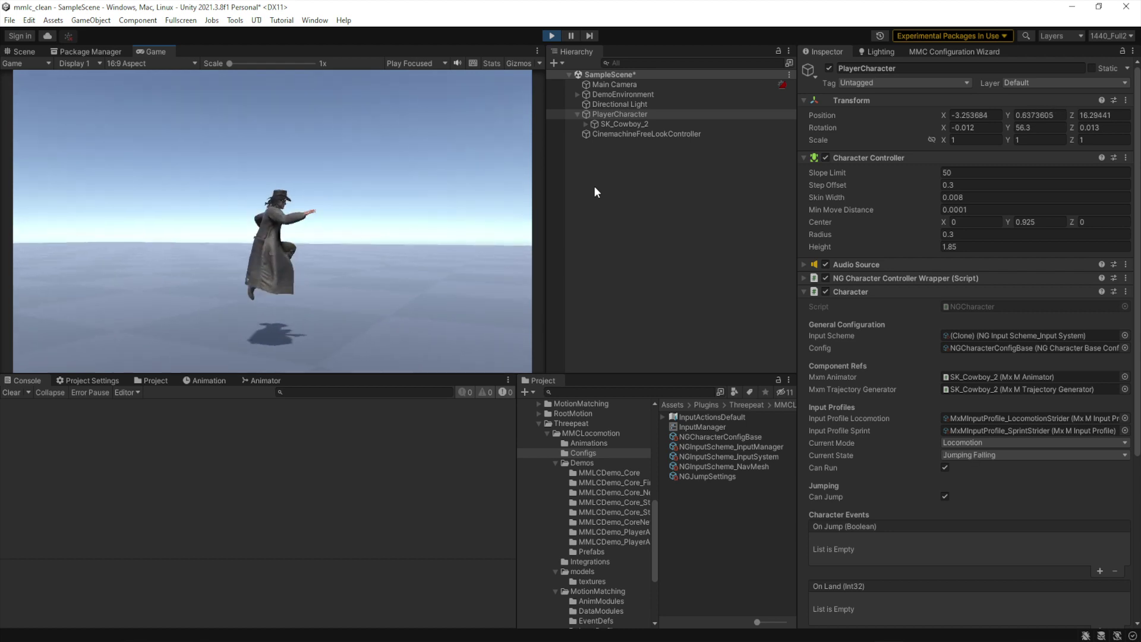
key(space)
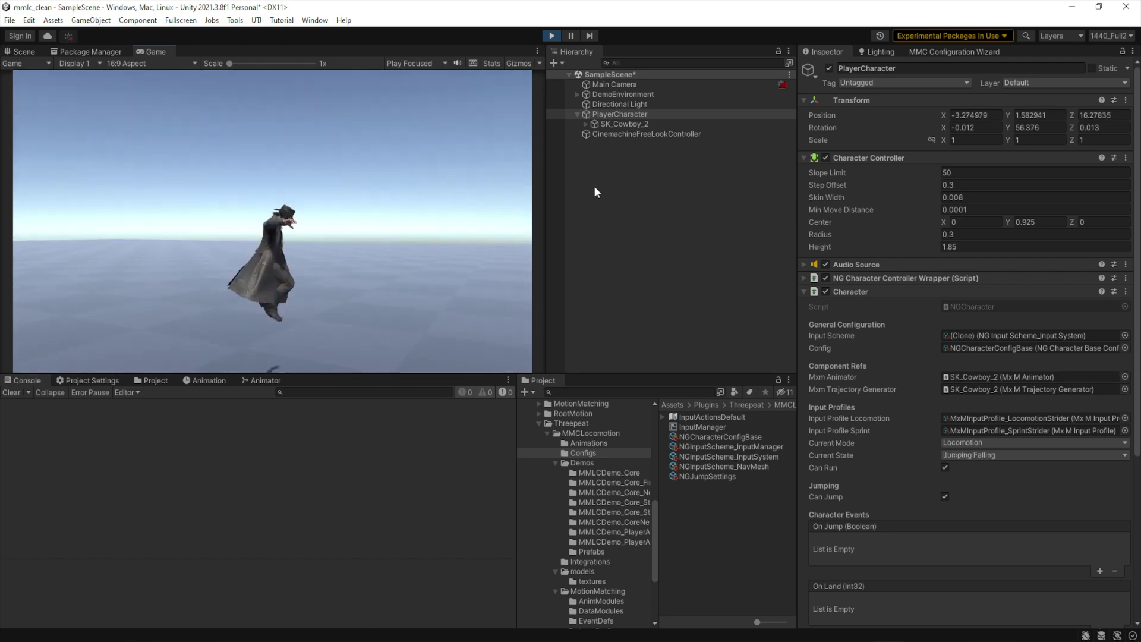
- Stop Play mode, drag NGInputScheme_InputManager into the Character's Input Scheme field, and open it
click(551, 36)
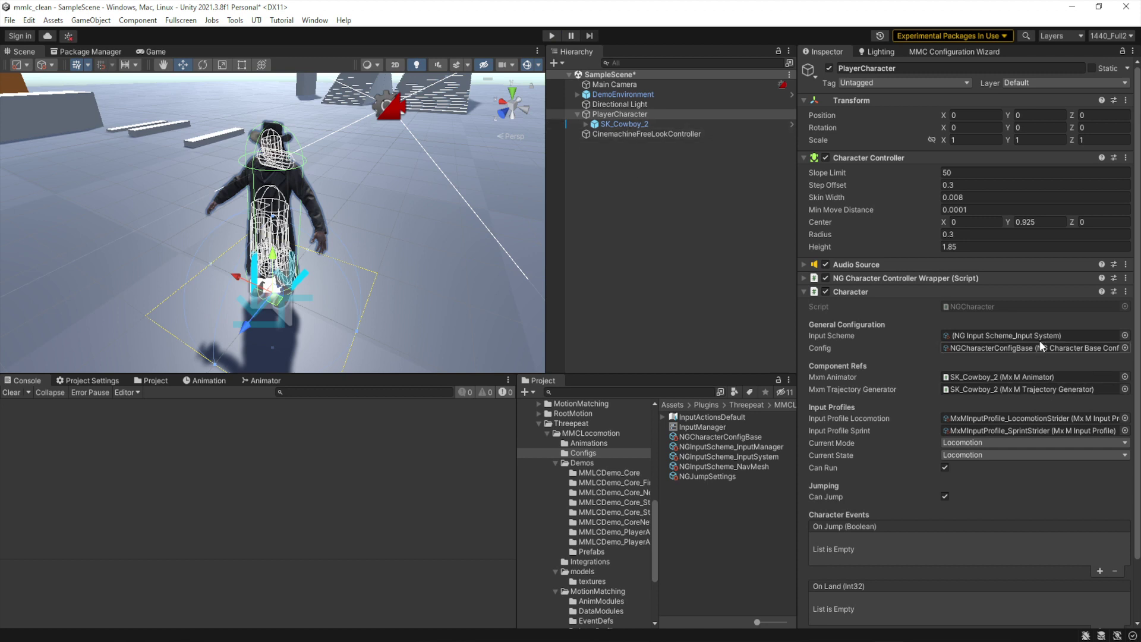
drag(740, 456, 1042, 333)
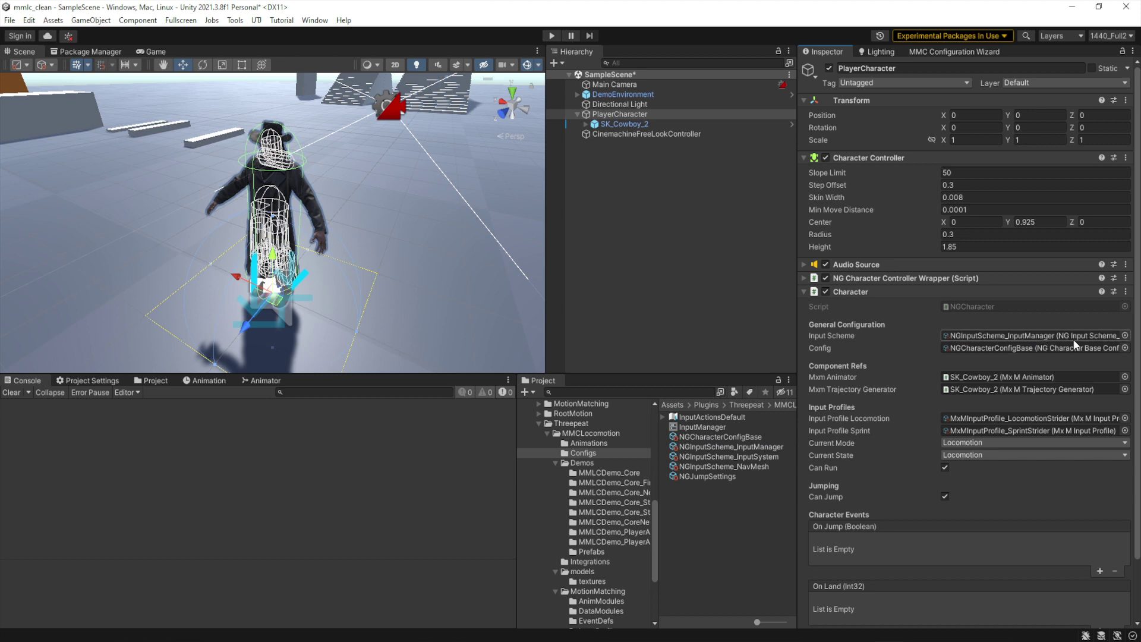
double_click(1020, 335)
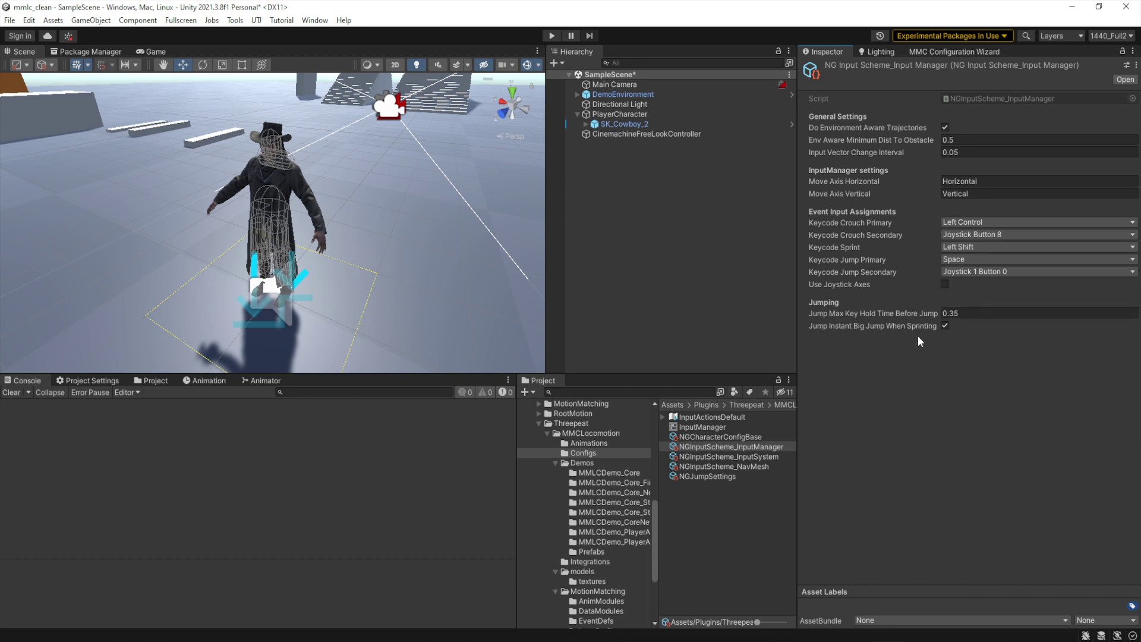
click(550, 36)
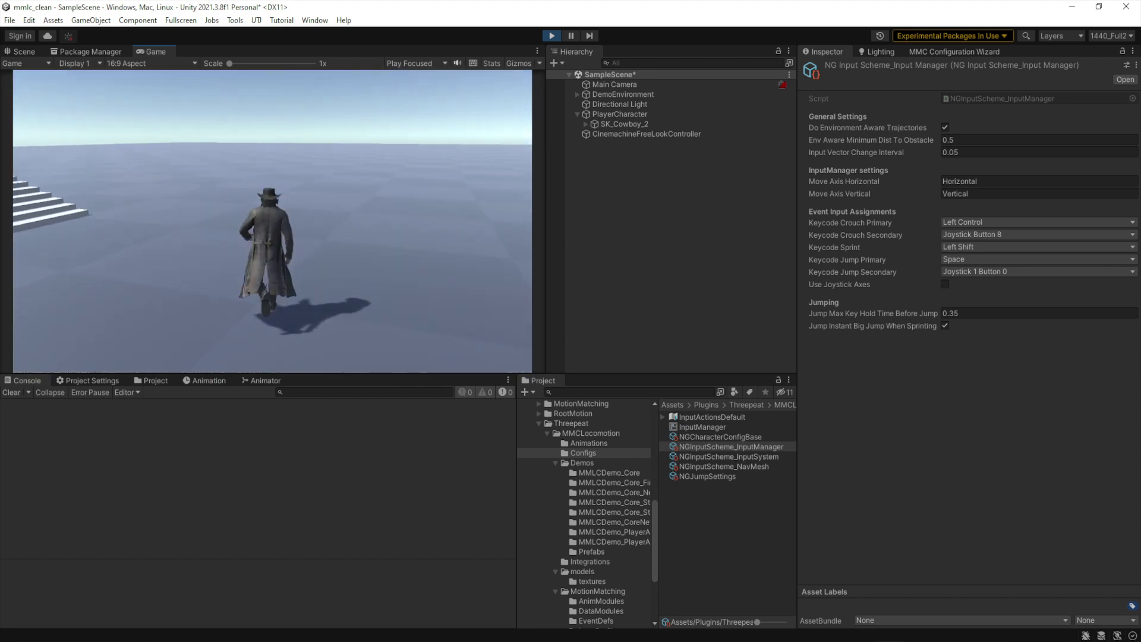
click(552, 36)
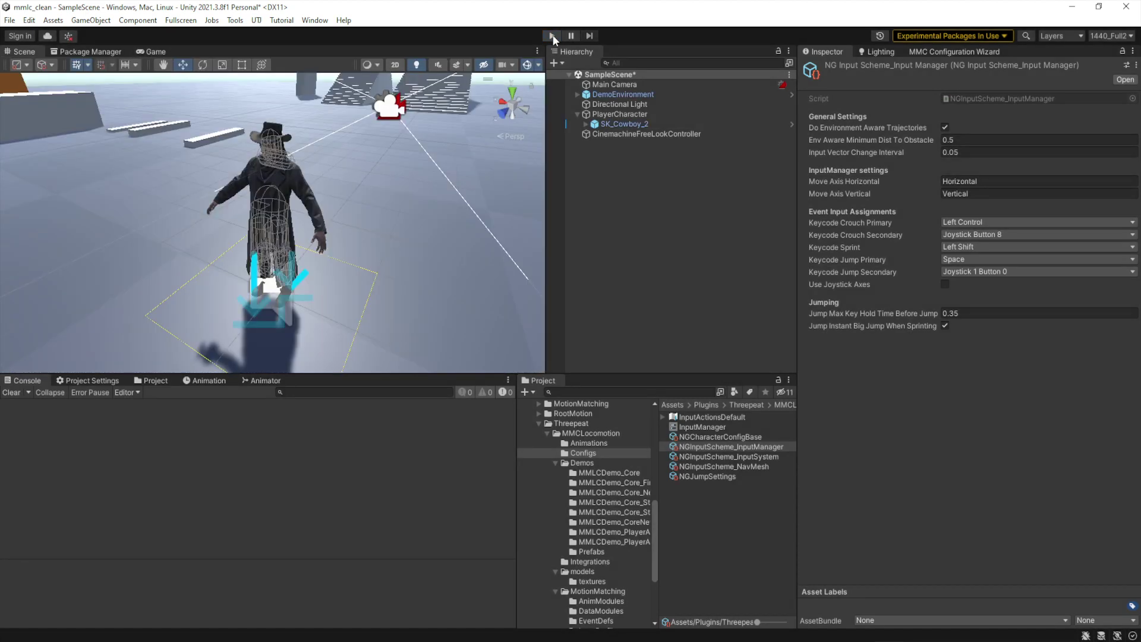